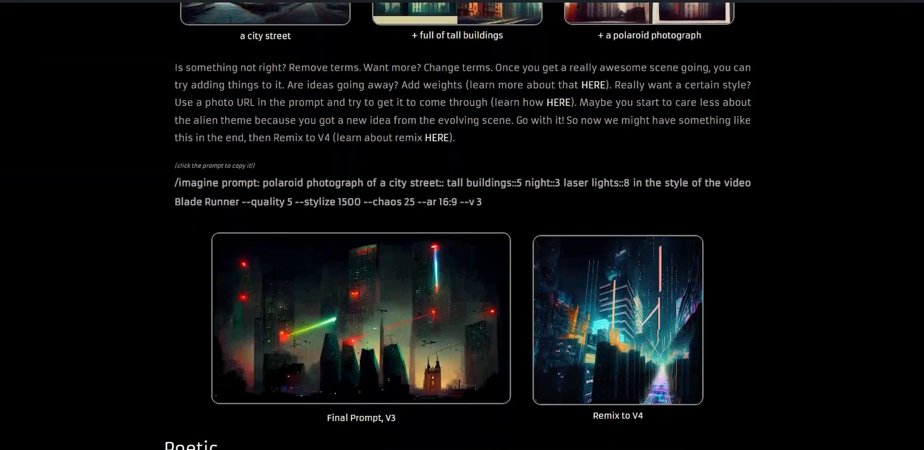
# - Scroll through the Prompter Guide's city-street prompt examples
pyautogui.scroll(-3, 462, 225)
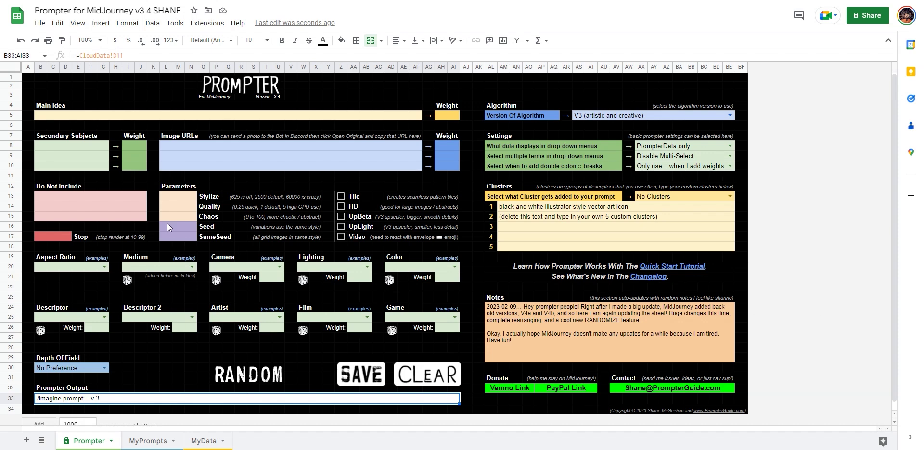
# - Enter 'a cute mouse with cheese' as the Prompter's Main Idea
pyautogui.click(103, 116)
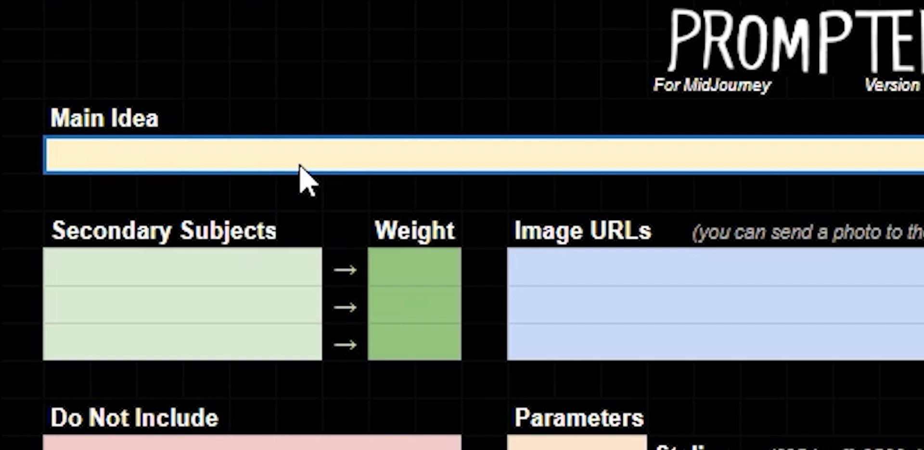
pyautogui.write('a cut')
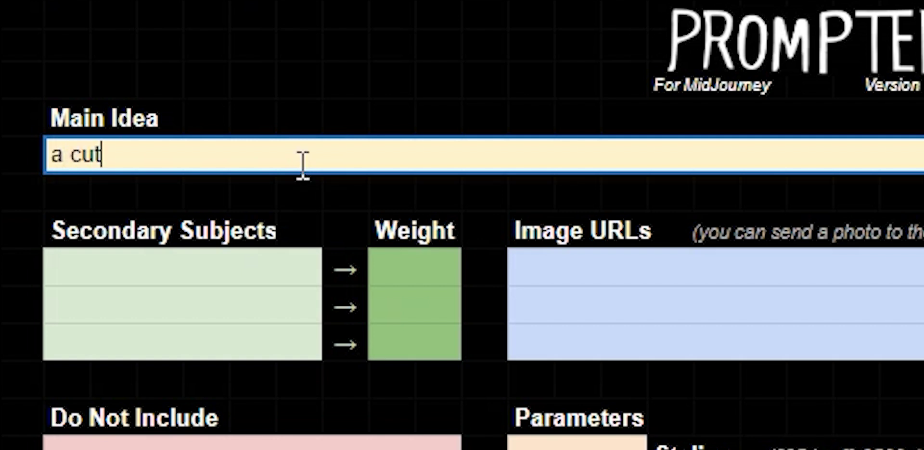
pyautogui.write('e mouse with chees')
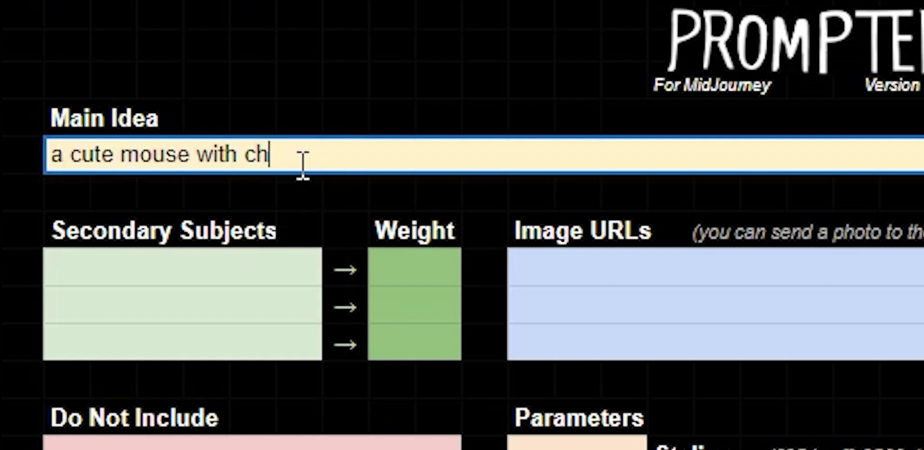
pyautogui.write('e')
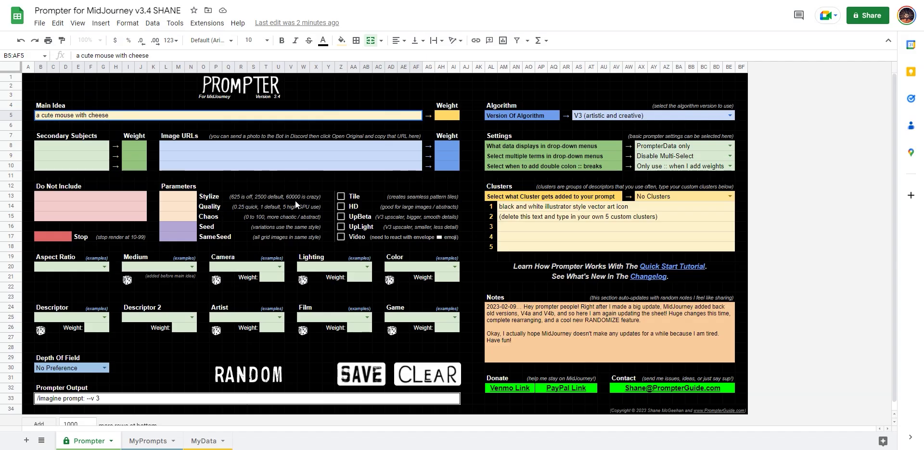
# - Set the algorithm version to V4c New Style and the aspect ratio to 16:9
pyautogui.click(728, 115)
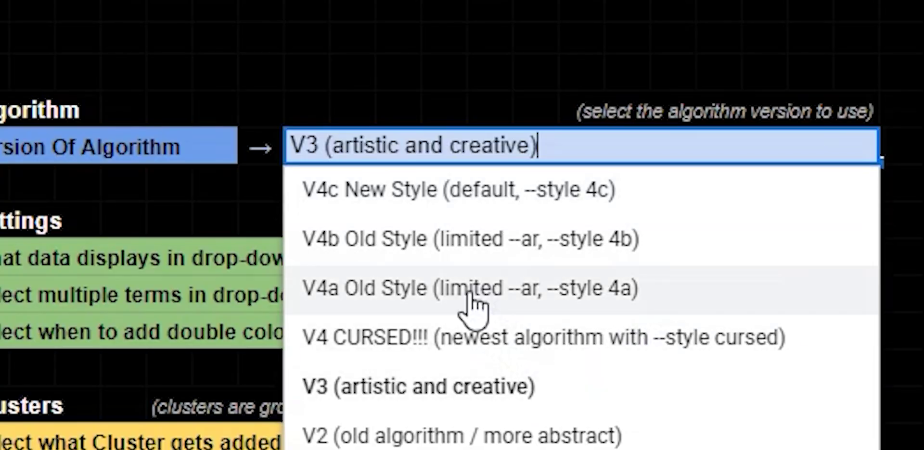
pyautogui.click(470, 294)
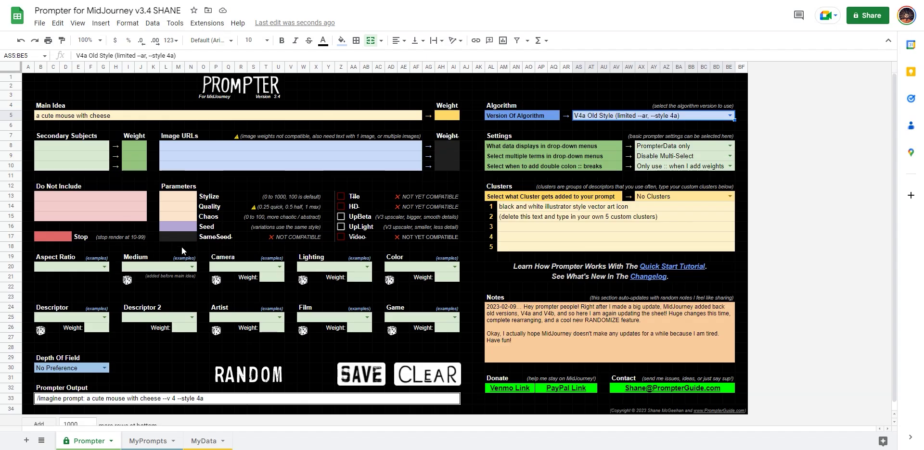
pyautogui.click(104, 268)
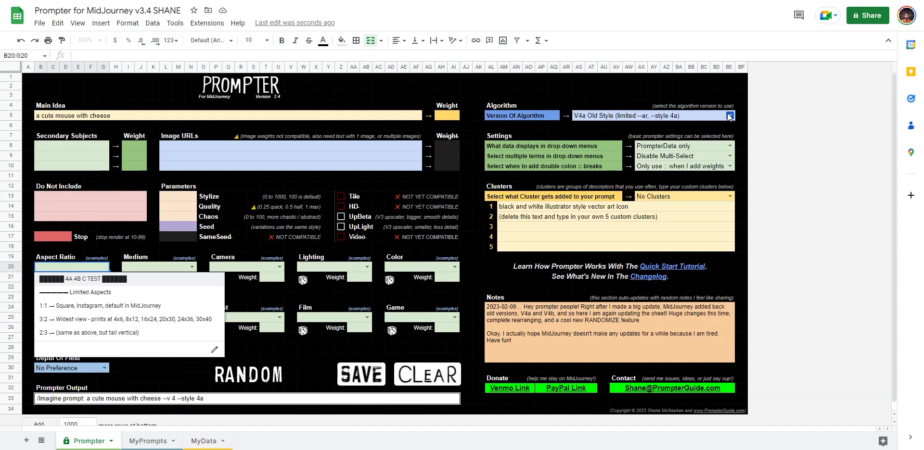
pyautogui.click(729, 116)
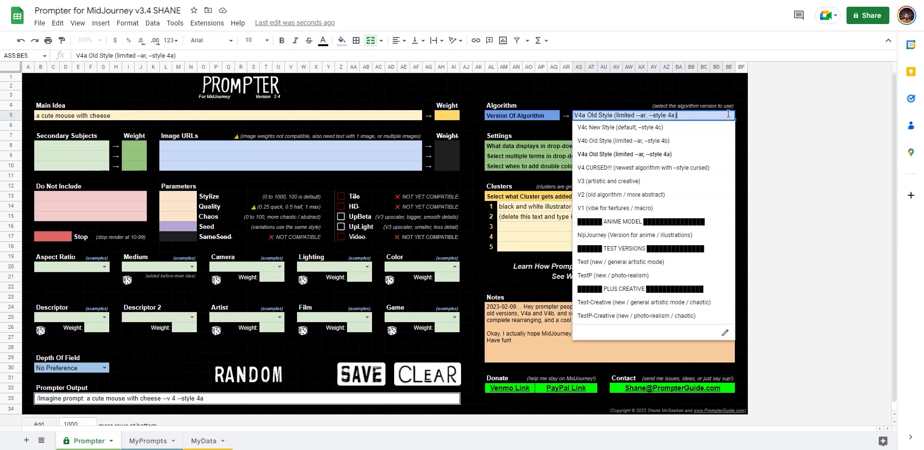
pyautogui.click(625, 128)
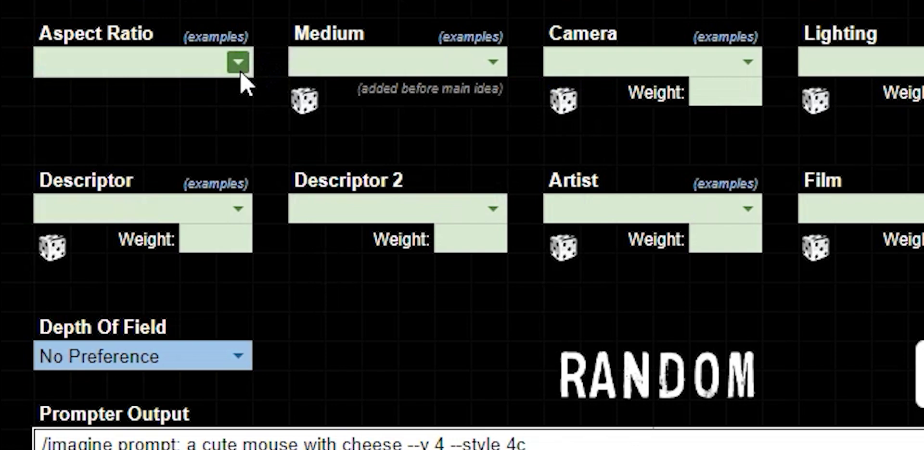
pyautogui.click(104, 268)
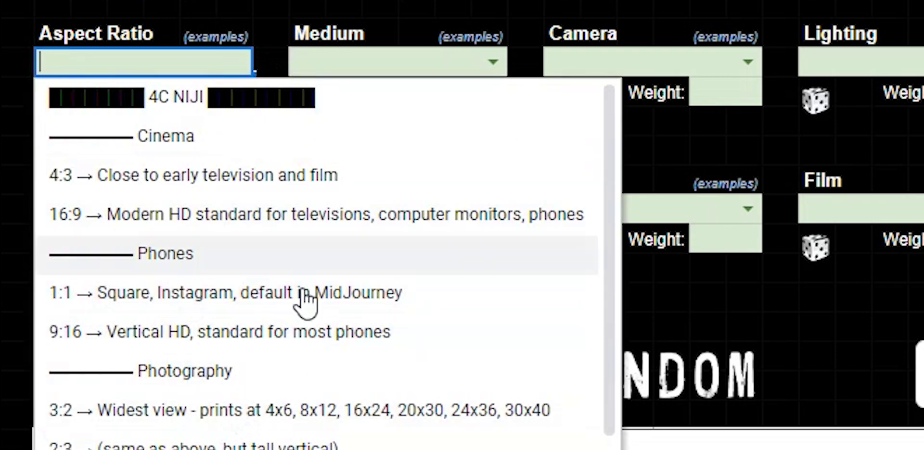
pyautogui.scroll(-3, 305, 304)
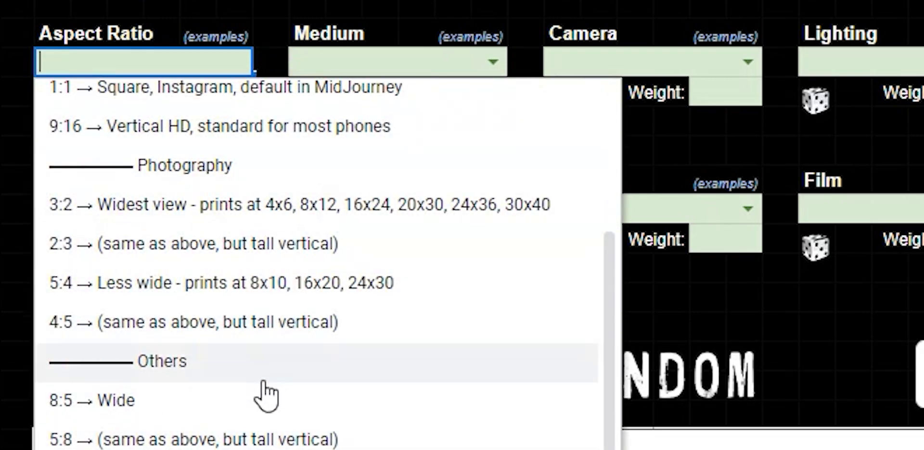
pyautogui.scroll(3, 263, 393)
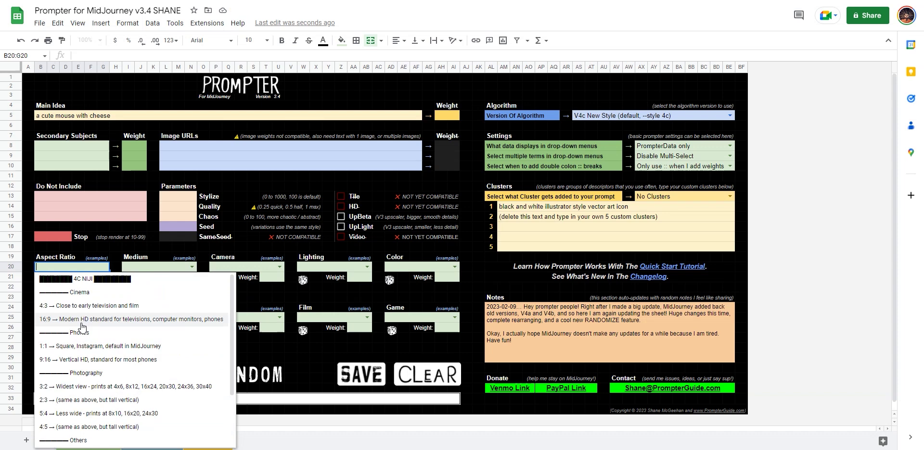
pyautogui.click(81, 322)
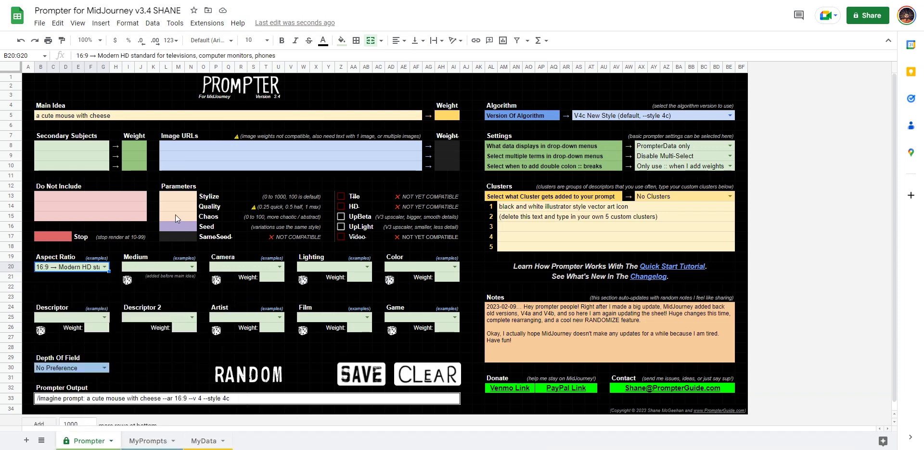
# - Enter Stylize 800 and Chaos 75 under Parameters so the output includes both
pyautogui.click(181, 197)
pyautogui.write('800')
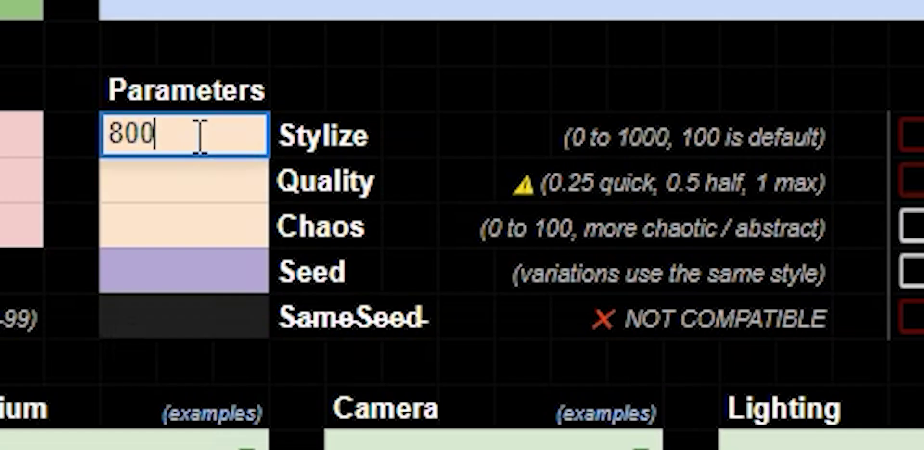
pyautogui.click(183, 222)
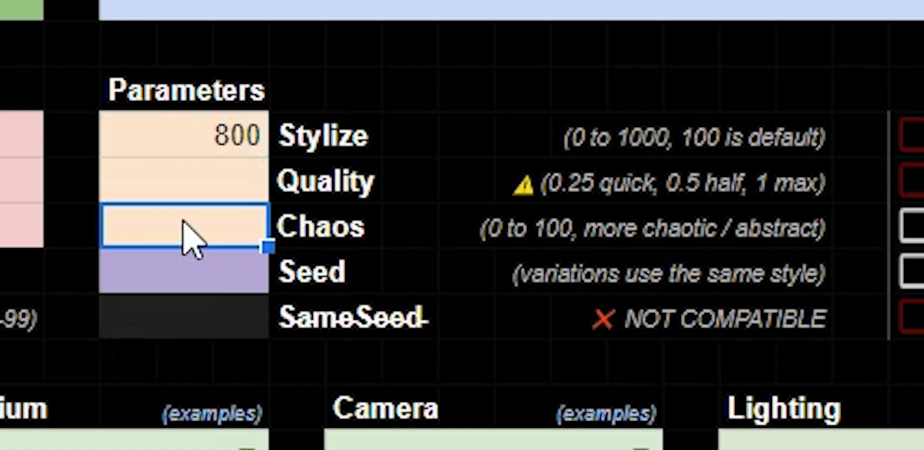
pyautogui.write('75')
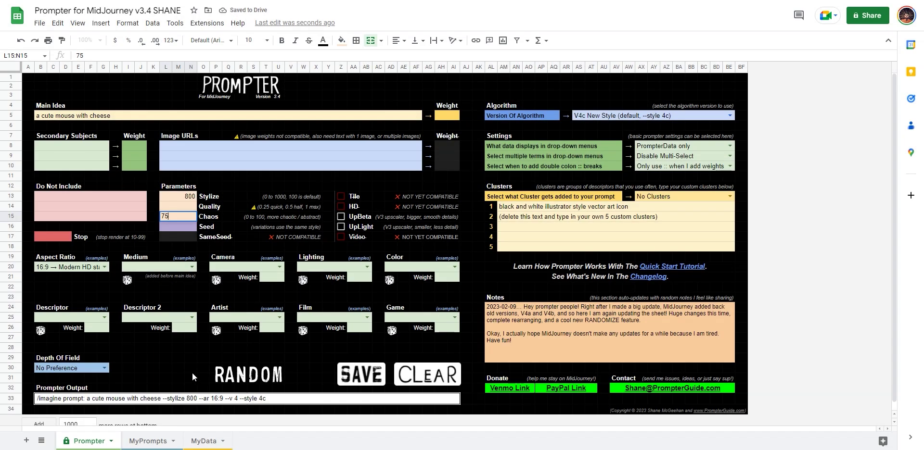
pyautogui.click(179, 378)
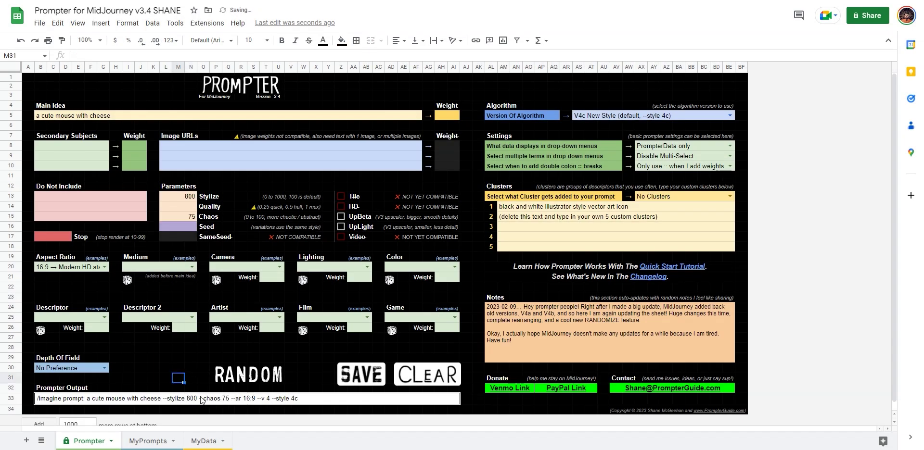
pyautogui.click(203, 400)
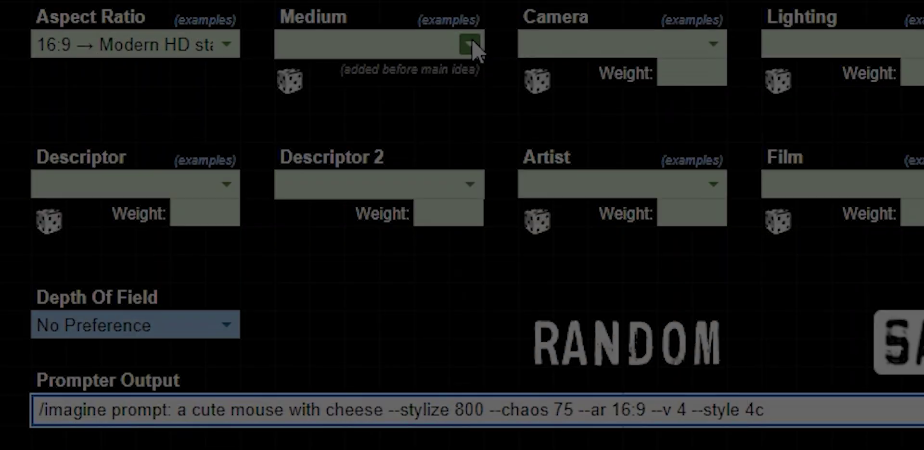
# - Choose enamel pin from the Medium list's Dimensional Output section
pyautogui.click(192, 268)
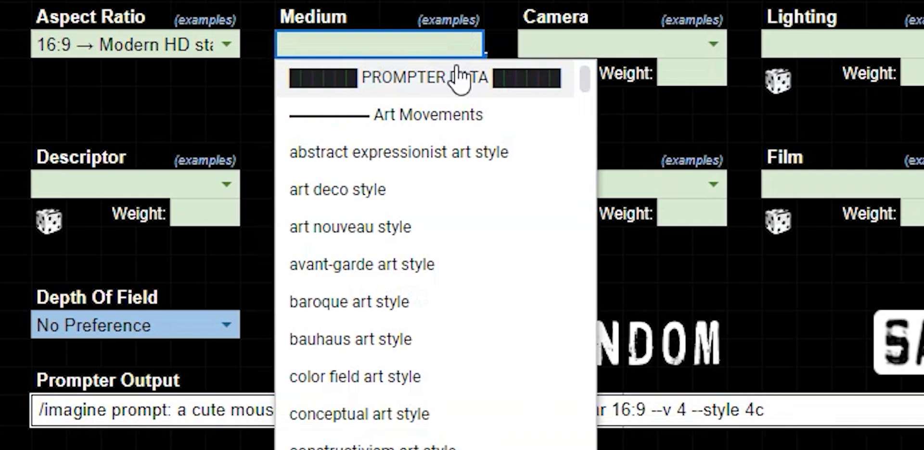
pyautogui.scroll(-20, 433, 254)
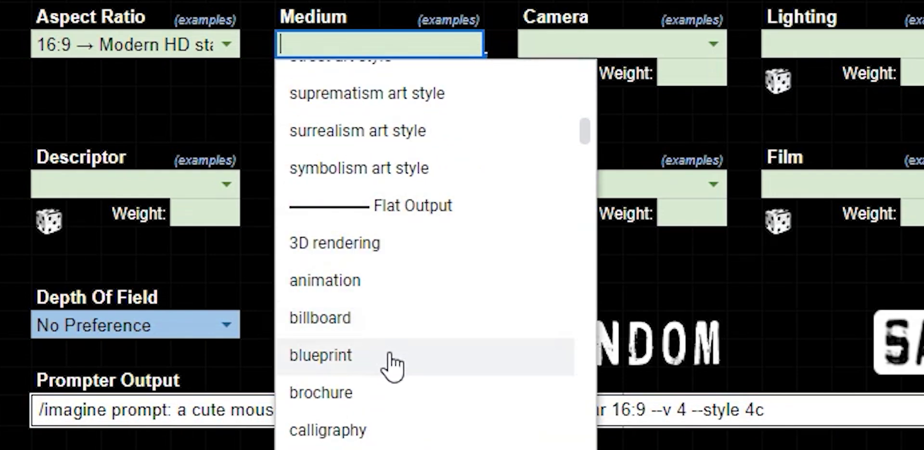
pyautogui.scroll(-20, 404, 375)
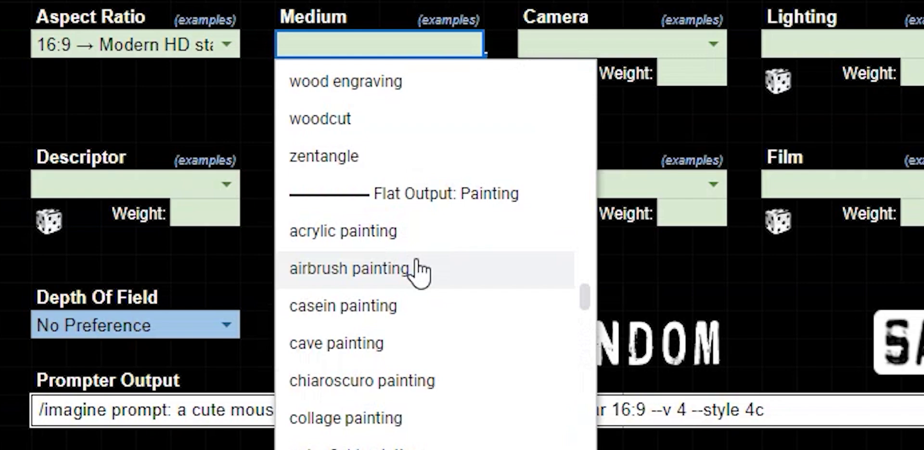
pyautogui.scroll(-10, 417, 274)
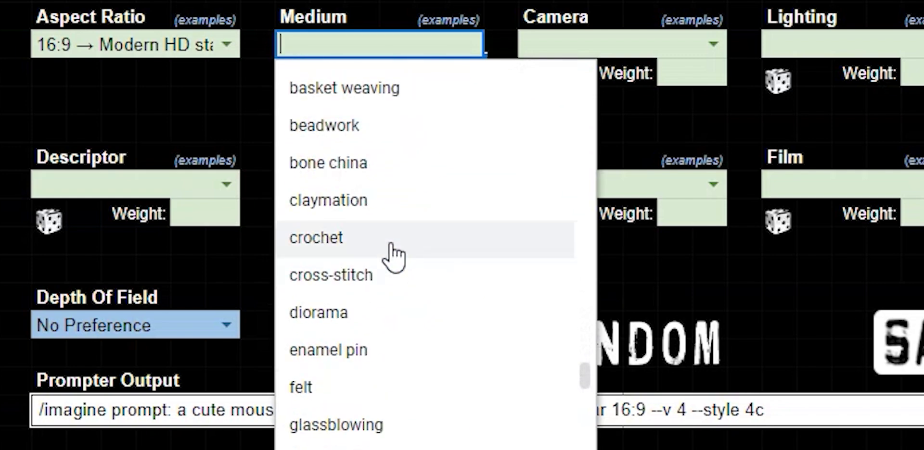
pyautogui.click(404, 365)
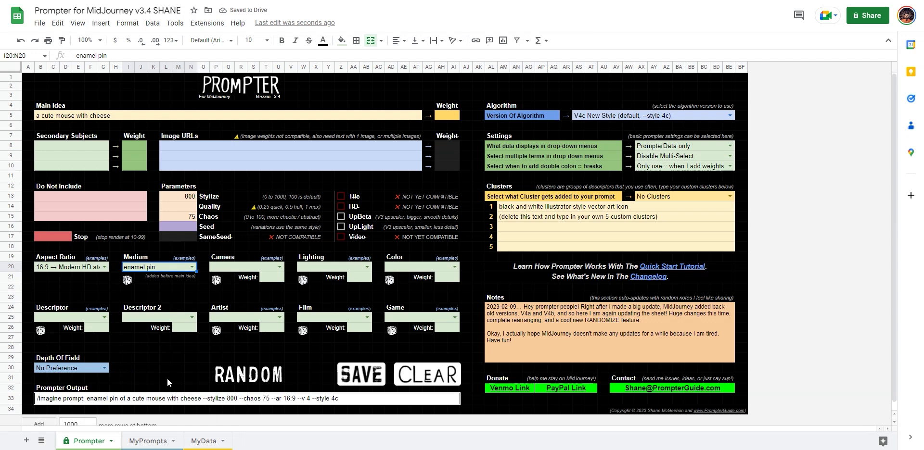
# - Copy the finished enamel-pin mouse prompt from the Prompter Output cell
pyautogui.click(181, 402)
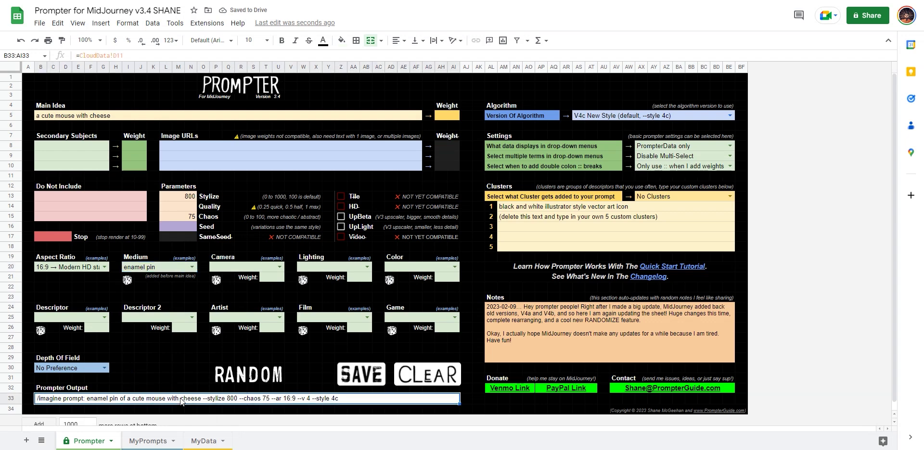
pyautogui.hotkey('ctrl', 'c')
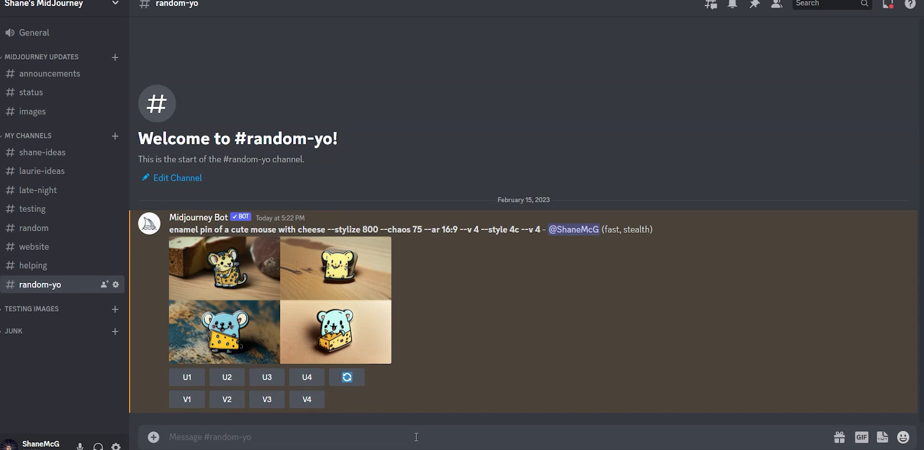
# - Enlarge the mouse image grid in Discord, then save the prompt with the sheet's SAVE button
pyautogui.click(363, 309)
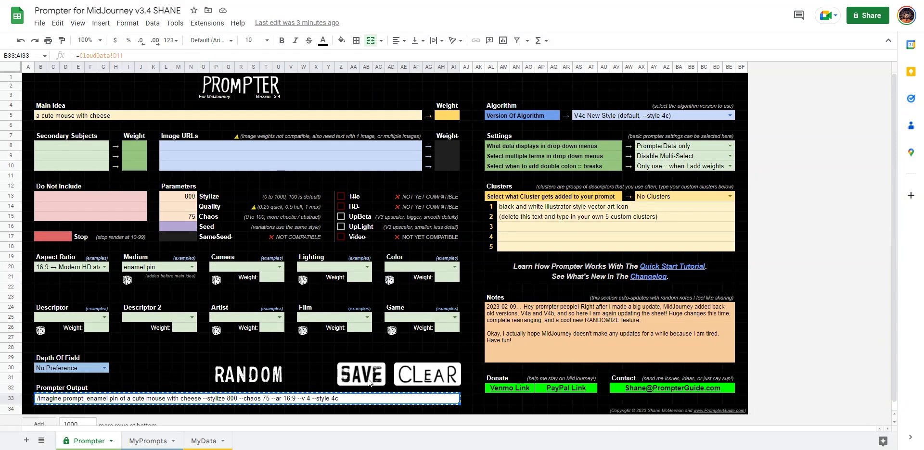
pyautogui.click(367, 379)
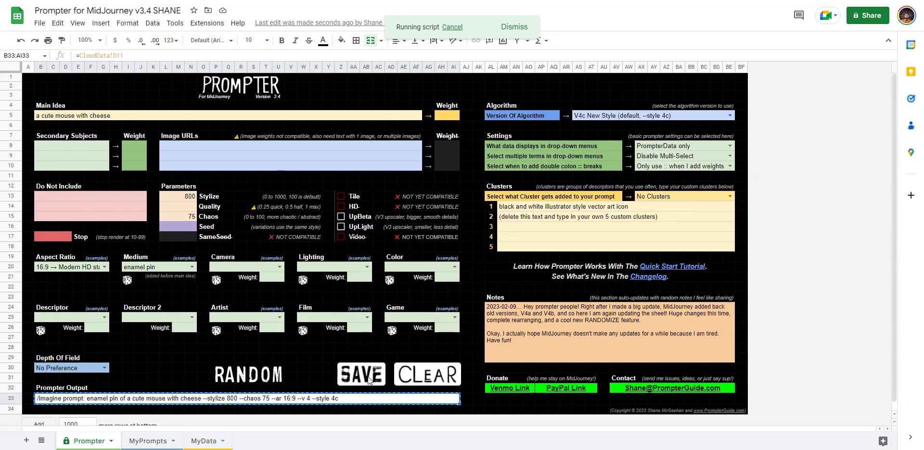
pyautogui.click(152, 442)
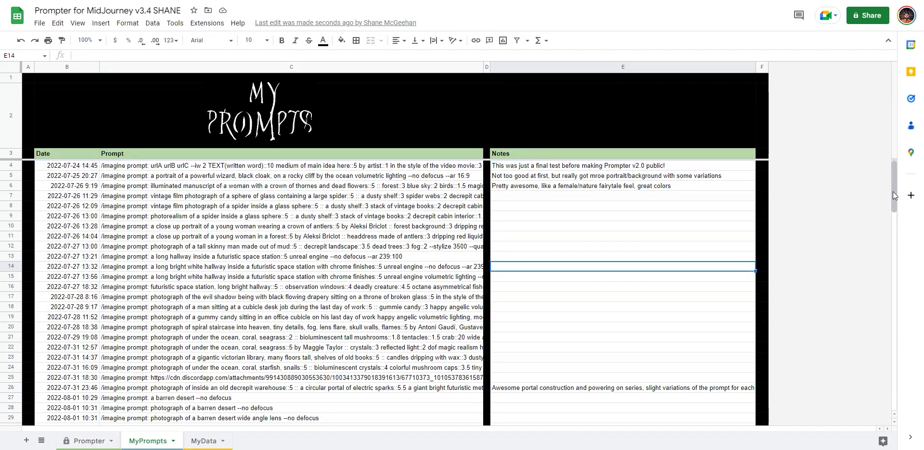
pyautogui.moveTo(890, 207); pyautogui.dragTo(858, 404)
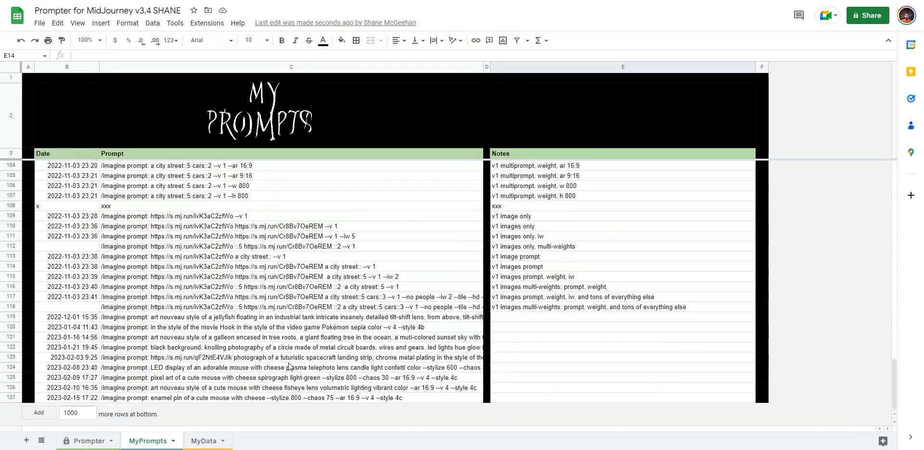
pyautogui.click(181, 399)
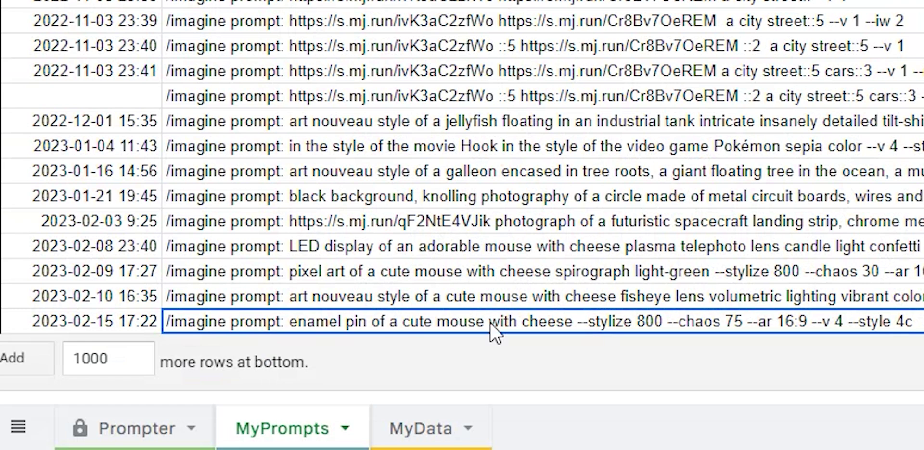
pyautogui.click(107, 321)
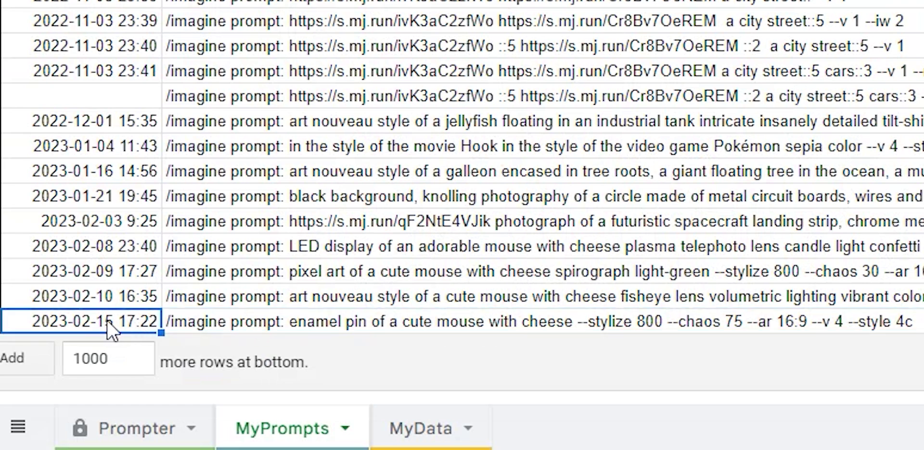
pyautogui.click(503, 398)
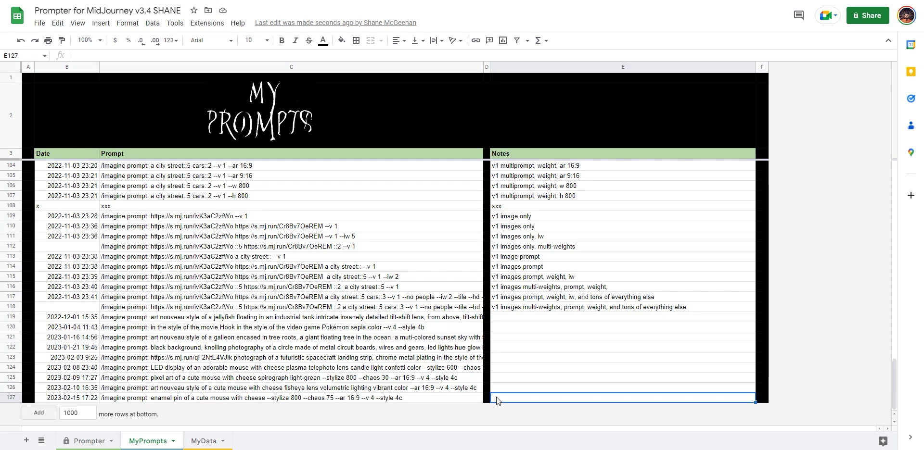
pyautogui.click(89, 441)
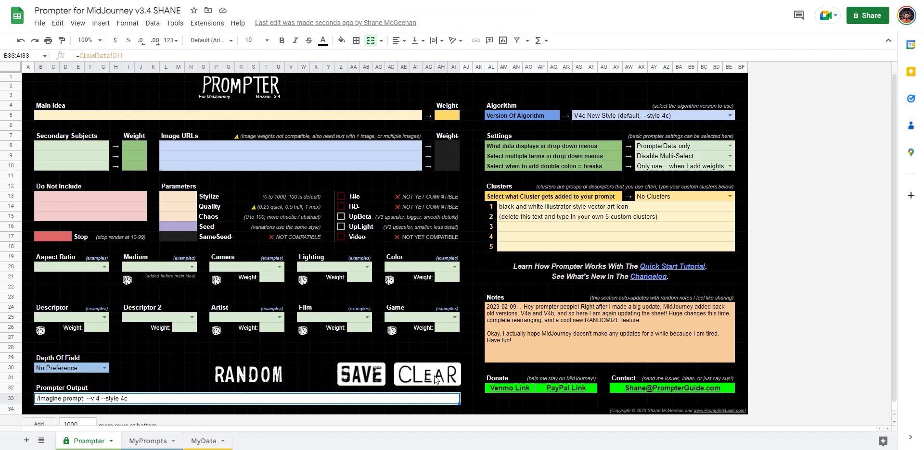
# - Enter 'a rocky mountain surrounded by fog' as the new Main Idea
pyautogui.click(119, 116)
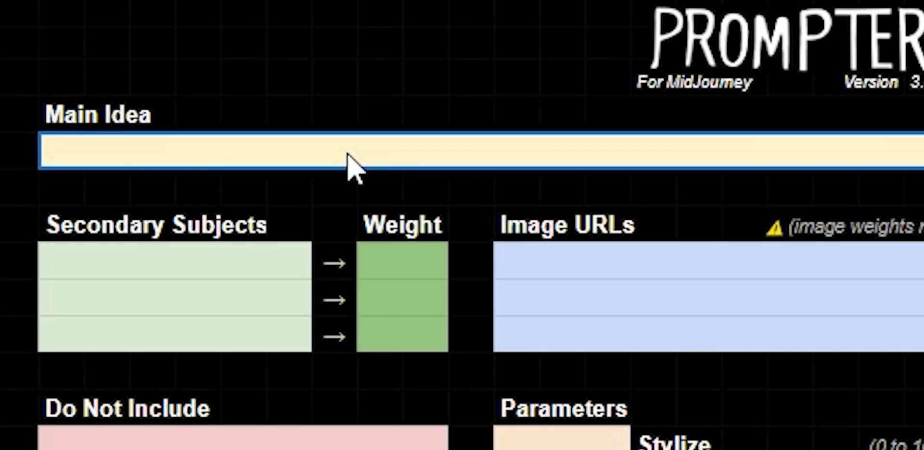
pyautogui.write('a ro')
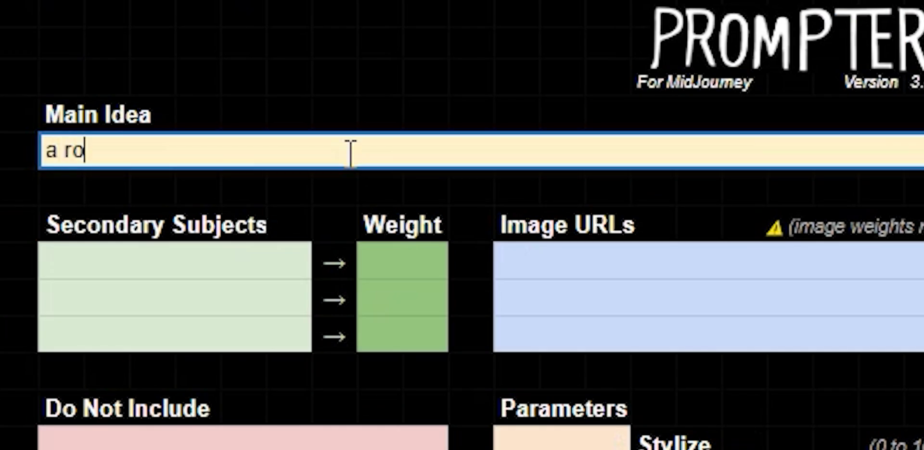
pyautogui.write('cky mountain f')
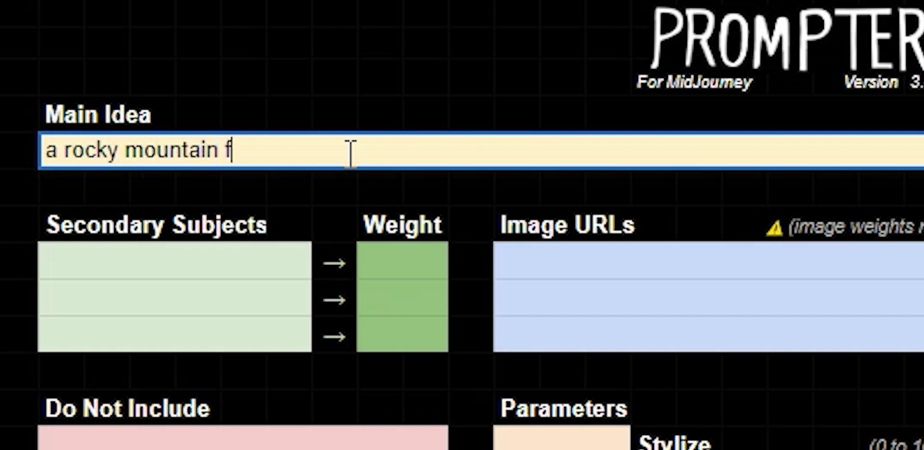
pyautogui.press('BackSpace')
pyautogui.write('surrounded ')
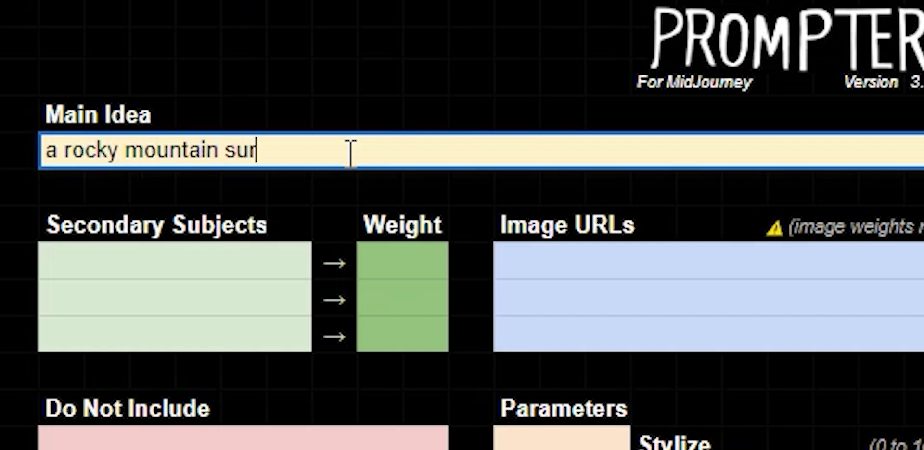
pyautogui.write('by fog')
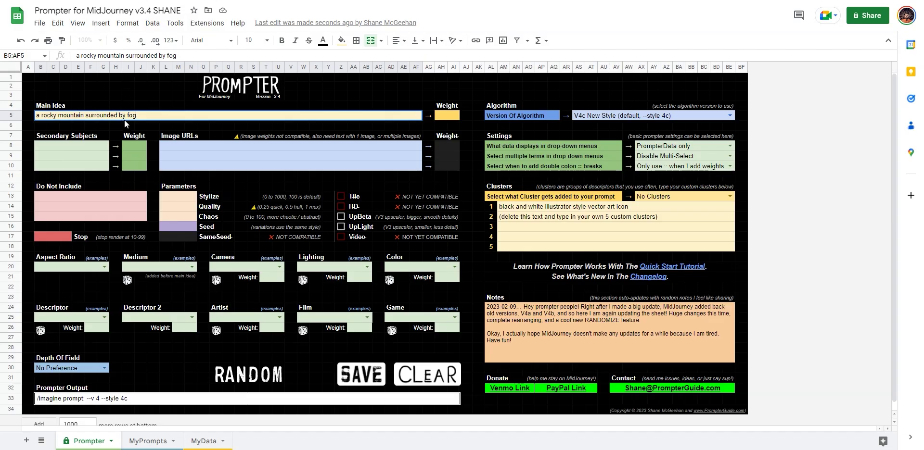
# - Set the aspect ratio to 16:9 and roll a random colour, landing on dark-orange
pyautogui.click(106, 266)
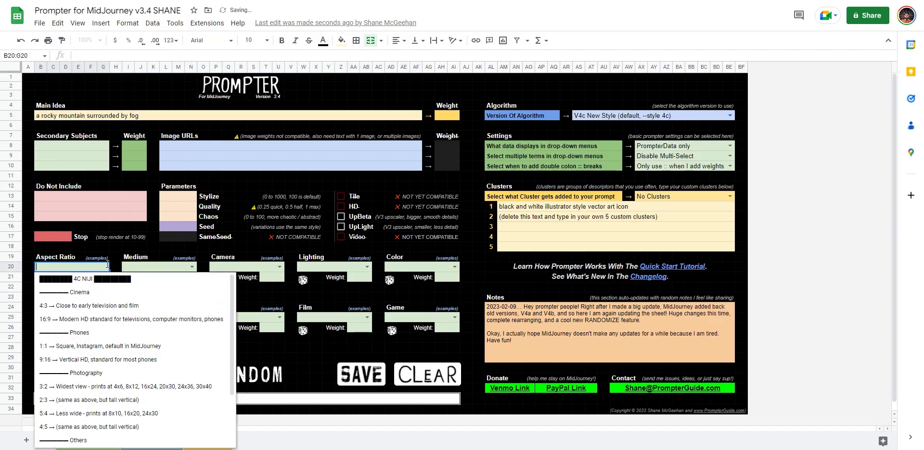
pyautogui.click(82, 320)
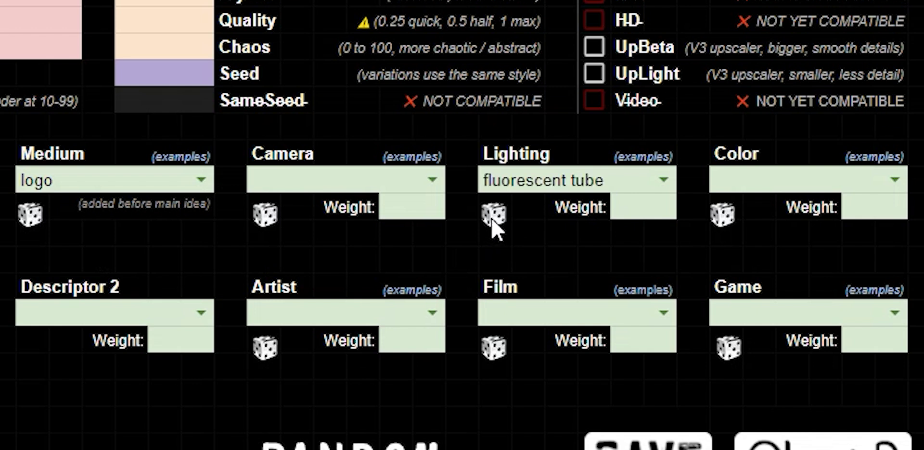
pyautogui.click(727, 217)
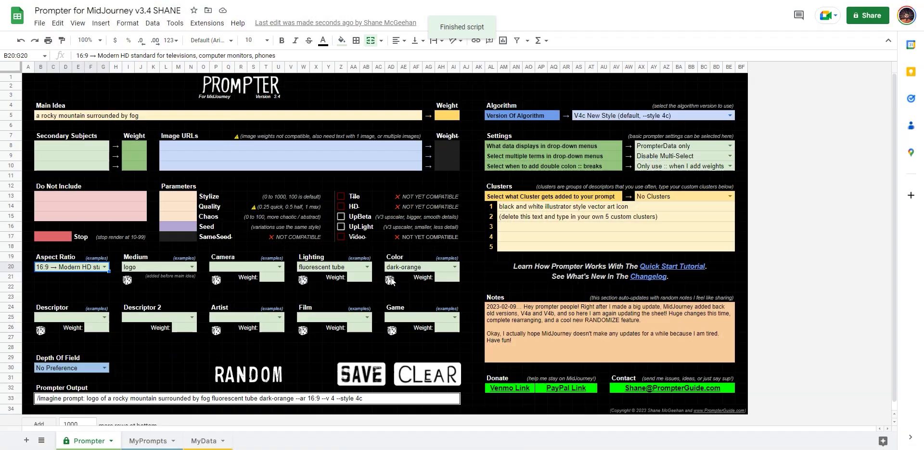
# - Copy the foggy-mountain logo prompt and post it to the Midjourney bot in #random-yo
pyautogui.click(202, 399)
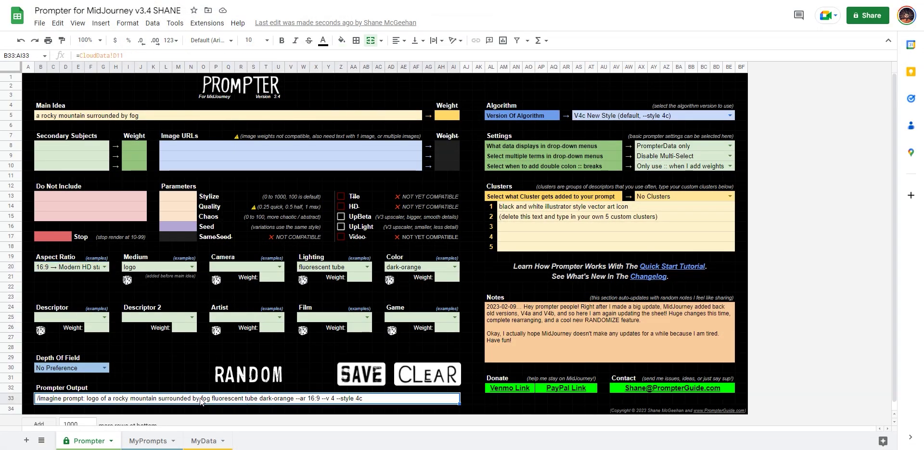
pyautogui.hotkey('alt', 'Tab')
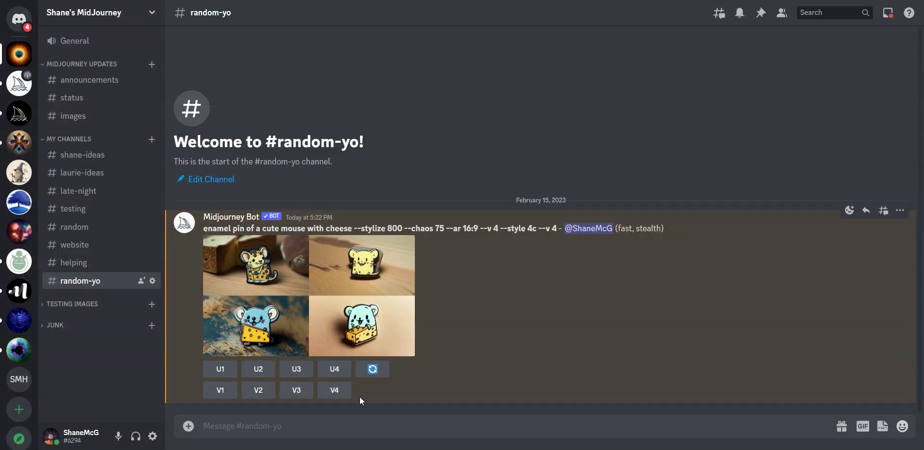
pyautogui.click(308, 427)
pyautogui.hotkey('ctrl', 'v')
pyautogui.press('Return')
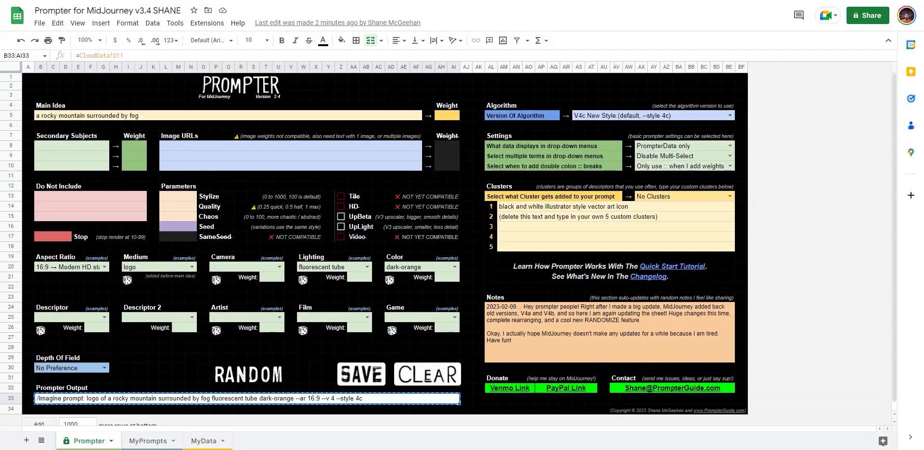
# - Clear the Prompter form and enter the main idea 'a gigantic furry monster in a desert'
pyautogui.click(421, 369)
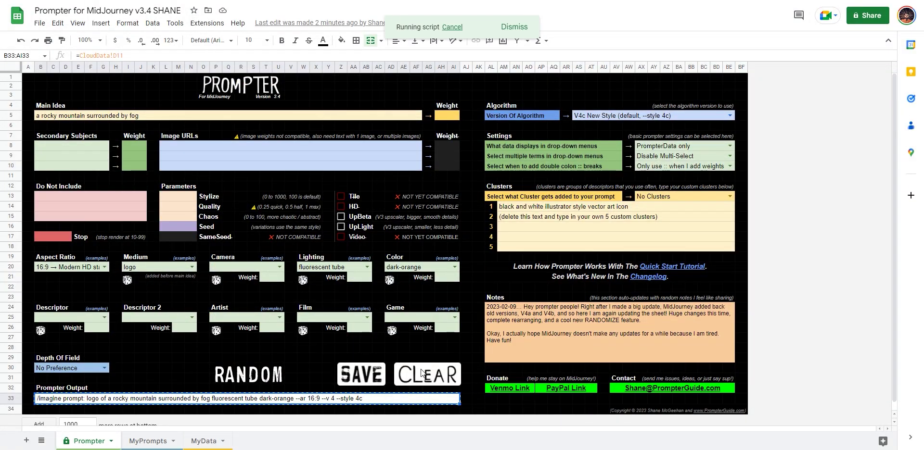
pyautogui.click(111, 117)
pyautogui.write('a g')
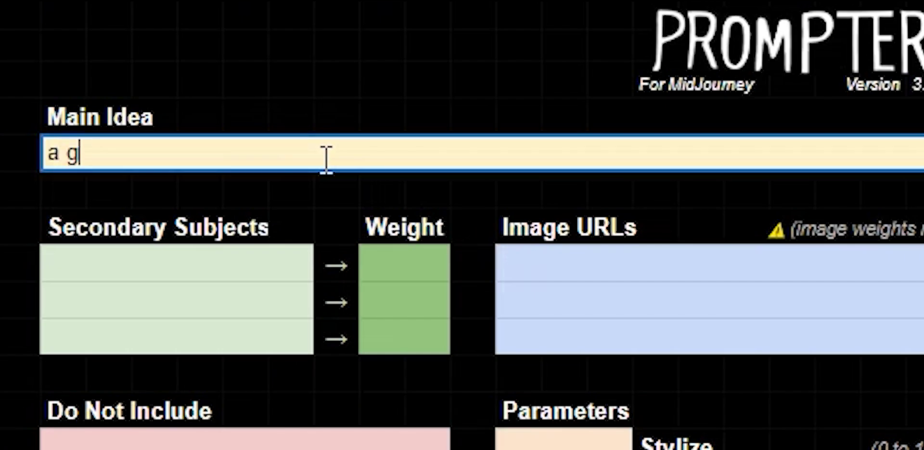
pyautogui.write('igantic fu')
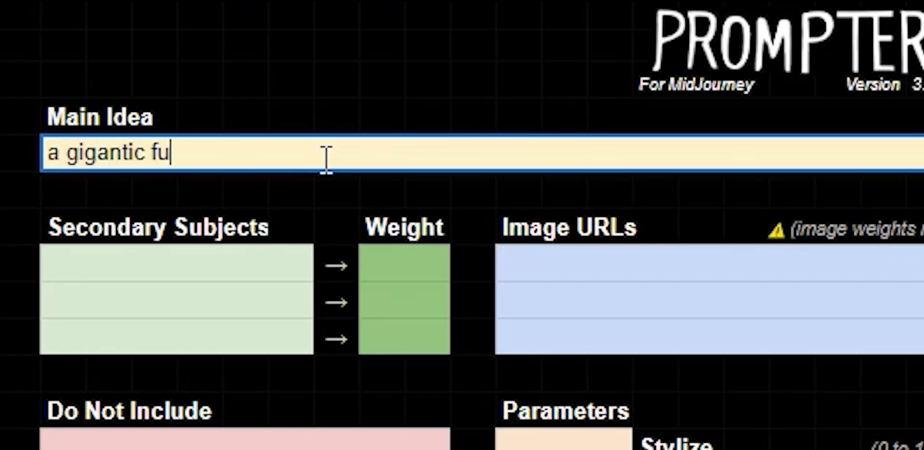
pyautogui.write('rry monster')
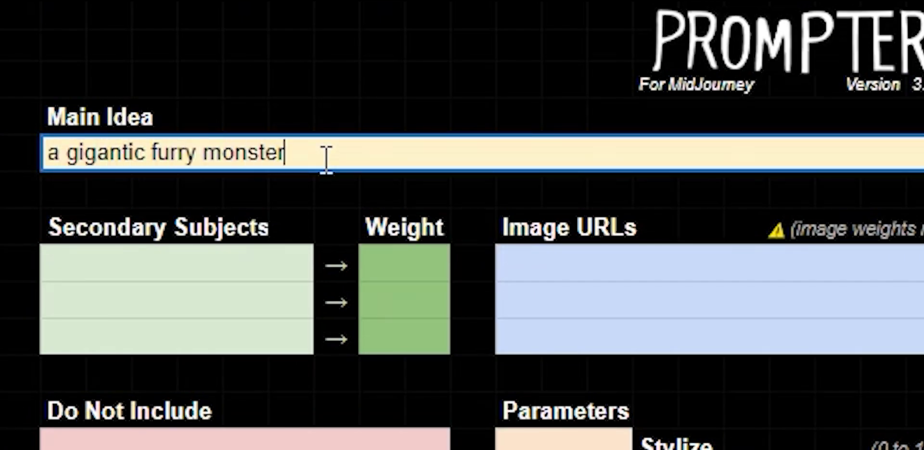
pyautogui.write(' in a dese')
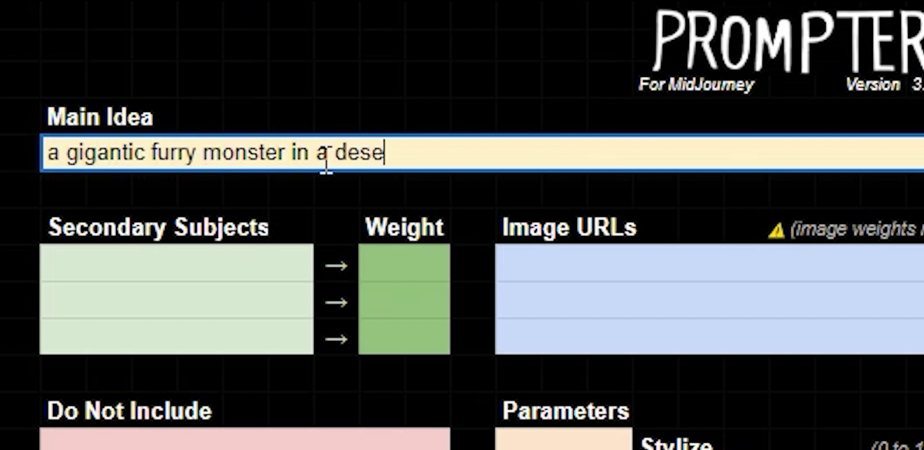
pyautogui.write('rt')
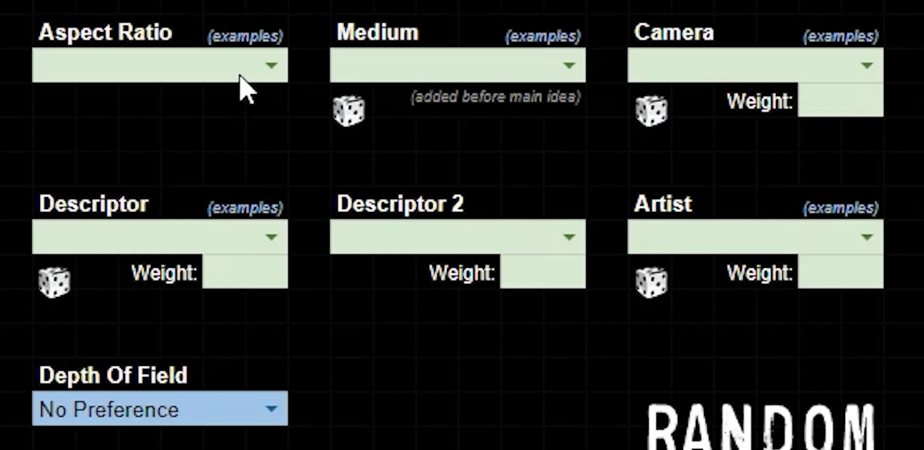
# - Choose the 2:3 tall vertical aspect ratio, then randomize the remaining fields
pyautogui.click(268, 62)
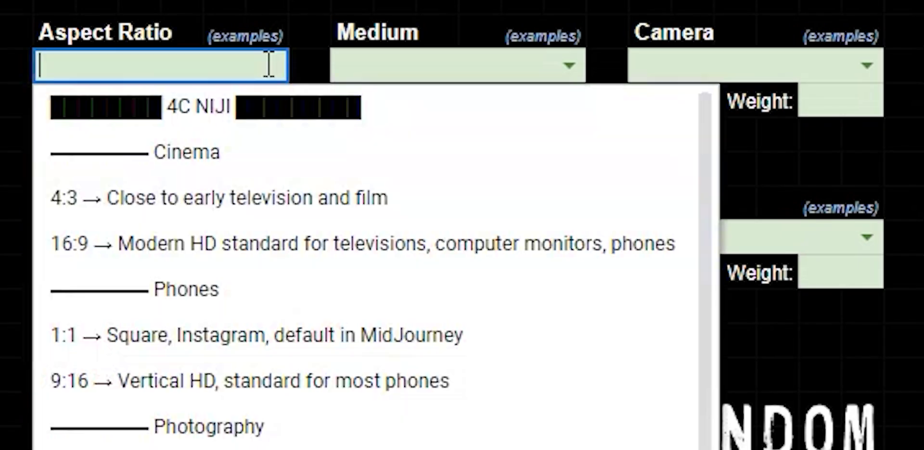
pyautogui.scroll(-5, 325, 334)
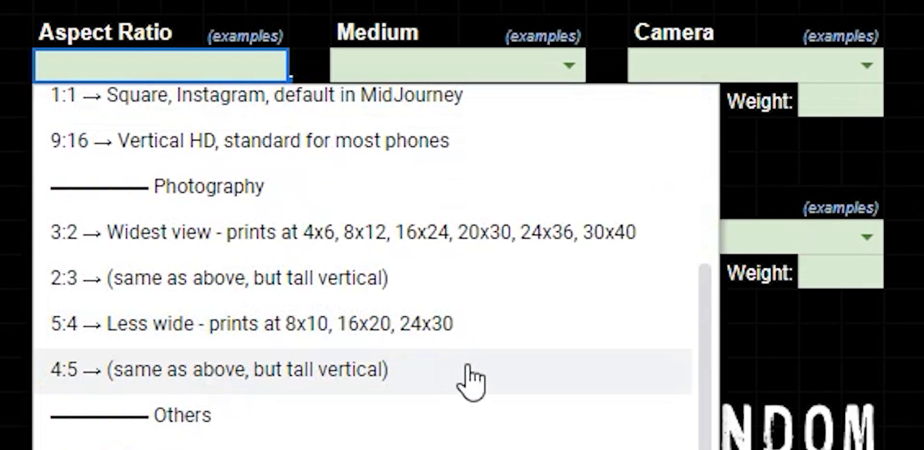
pyautogui.click(356, 279)
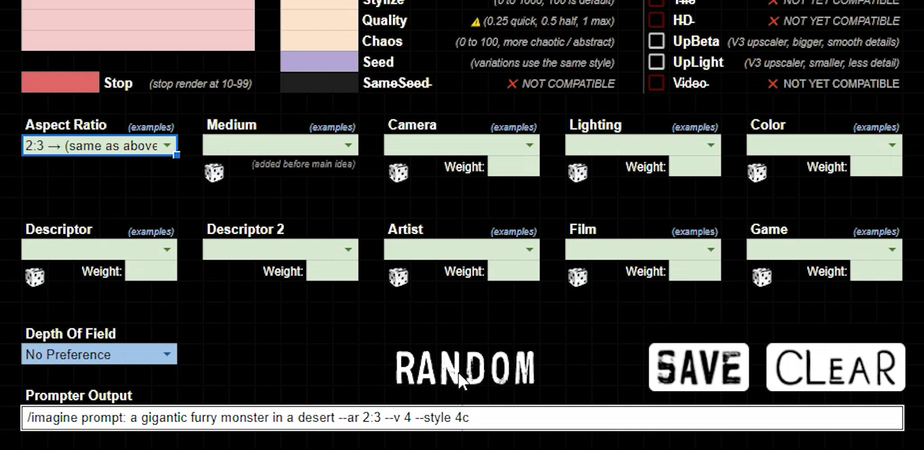
pyautogui.click(458, 374)
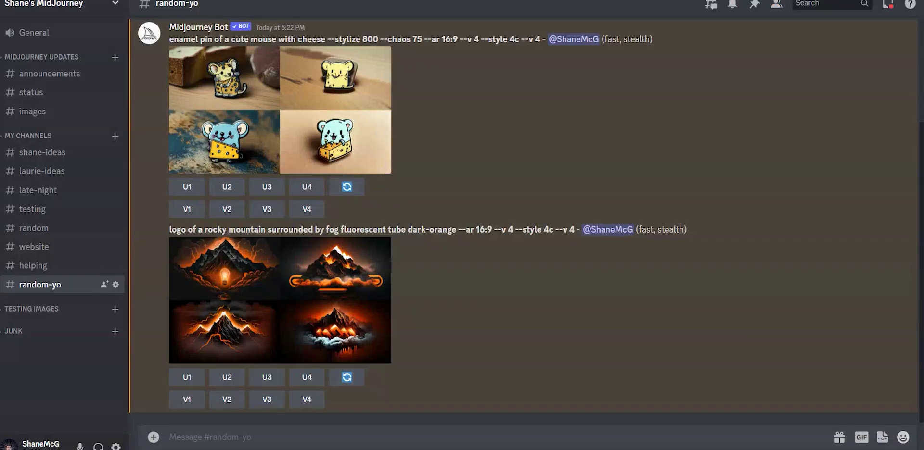
# - Submit the 2:3 tarot-card furry monster prompt to Midjourney in #random-yo
pyautogui.press('Return')
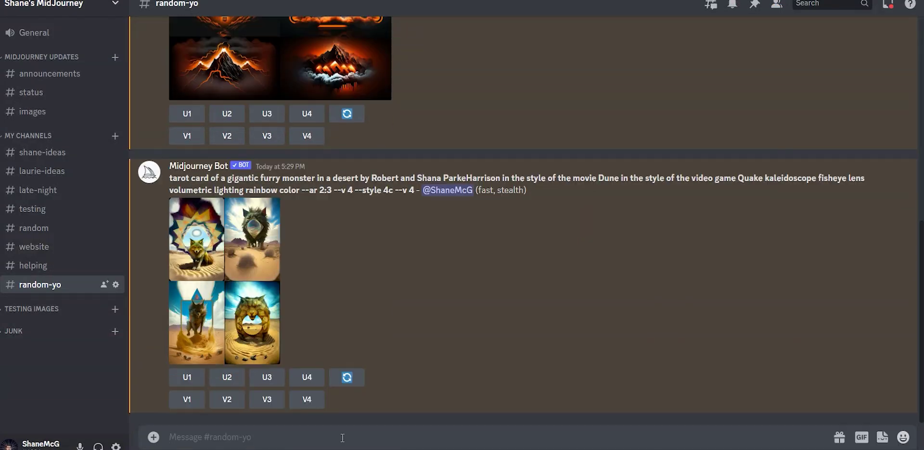